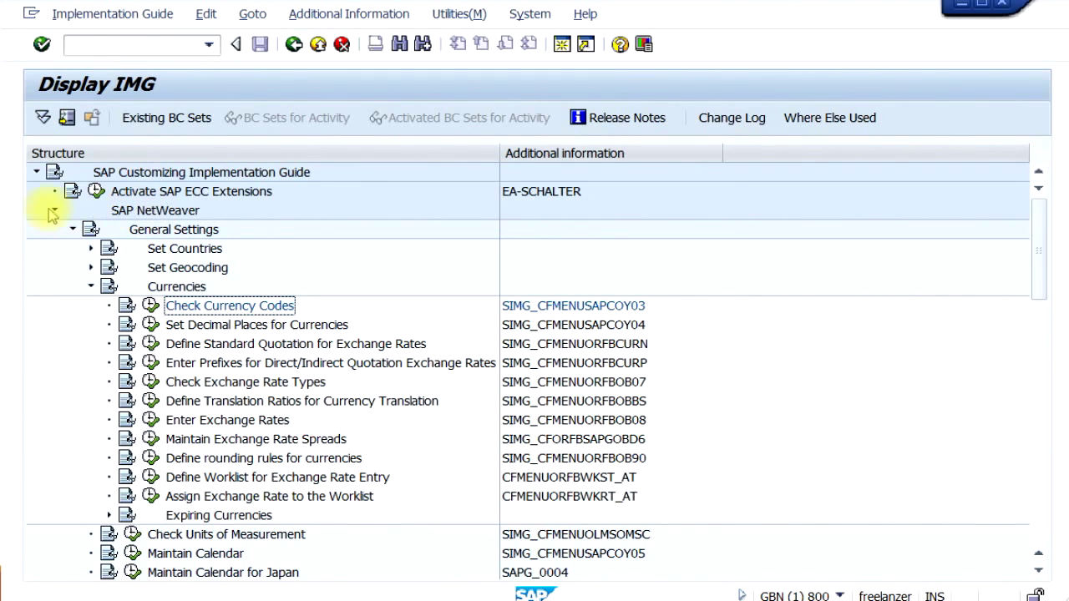
Review the Check Currency Codes table under SAP NetWeaver, General Settings, Currencies, including the AUD primary flag, and return to the implementation guide.
left_click(140, 211)
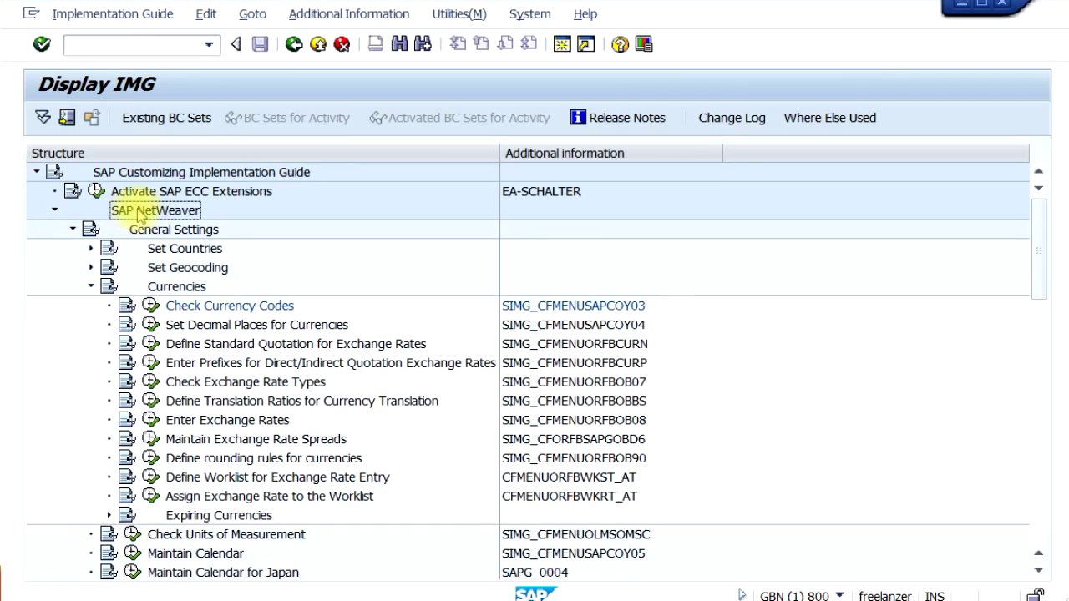
left_click(178, 233)
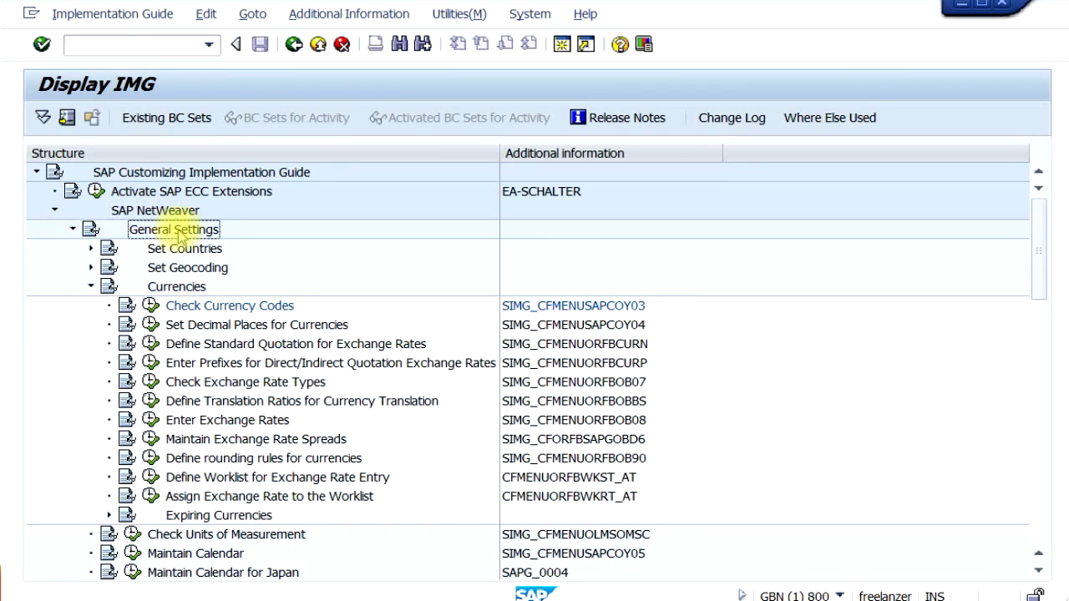
left_click(179, 288)
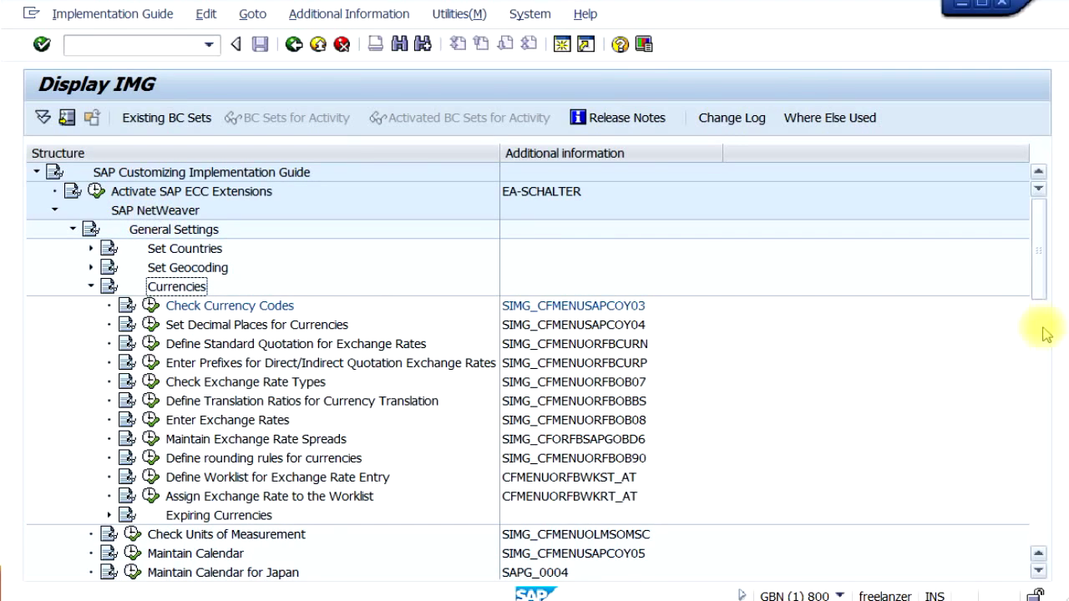
left_click_drag(1050, 280, 1056, 355)
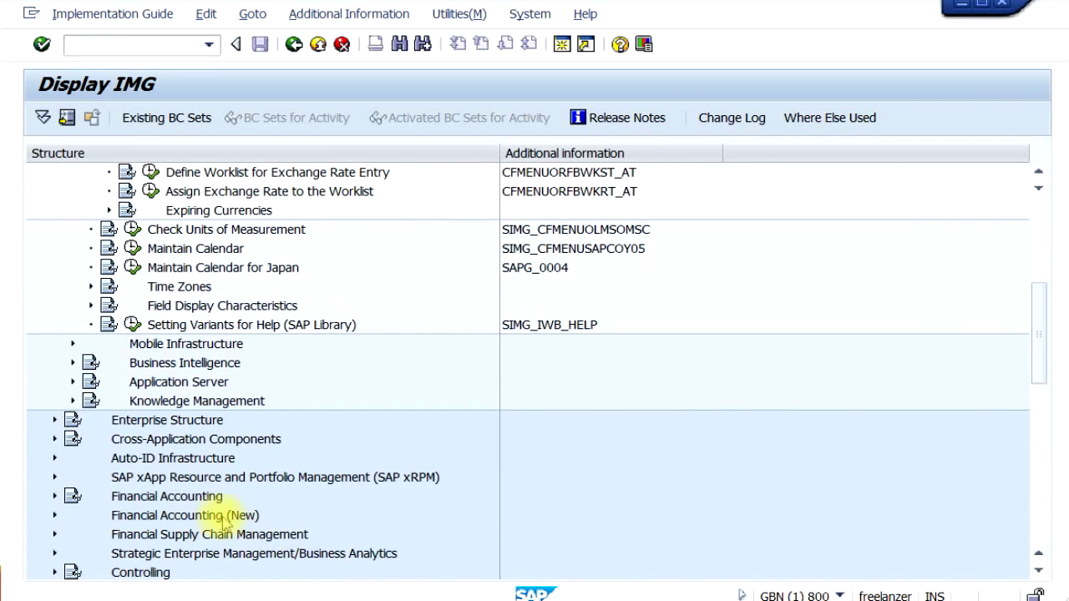
left_click_drag(1033, 362, 1036, 267)
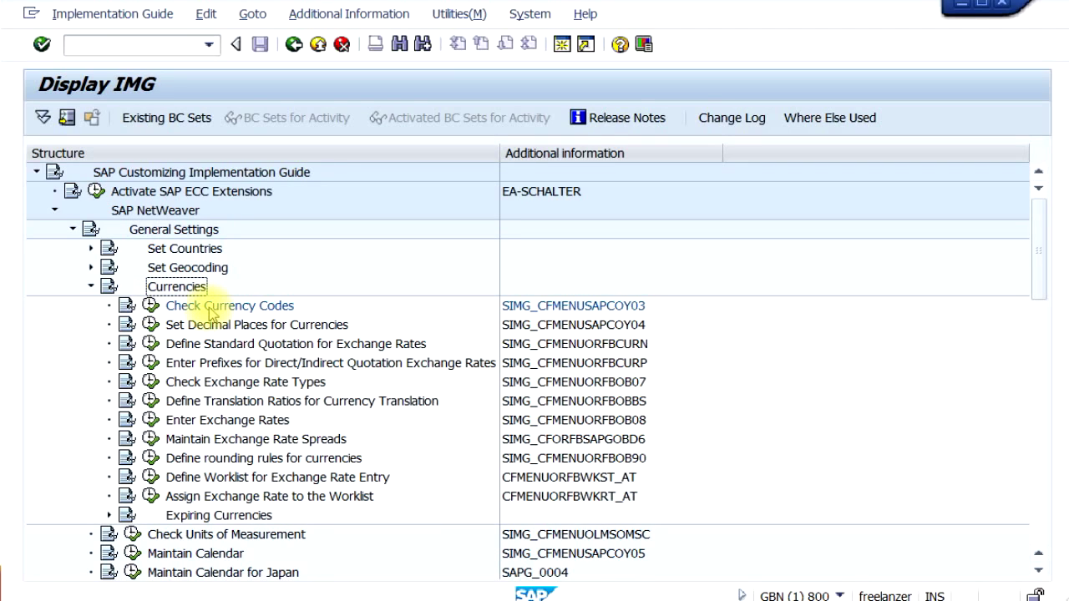
left_click(150, 306)
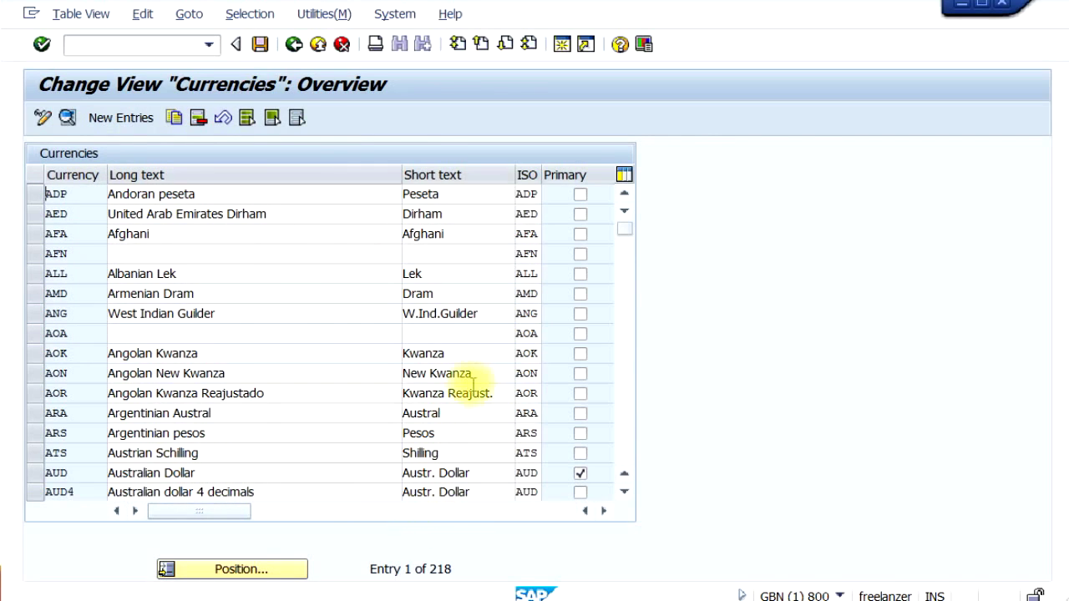
left_click(580, 473)
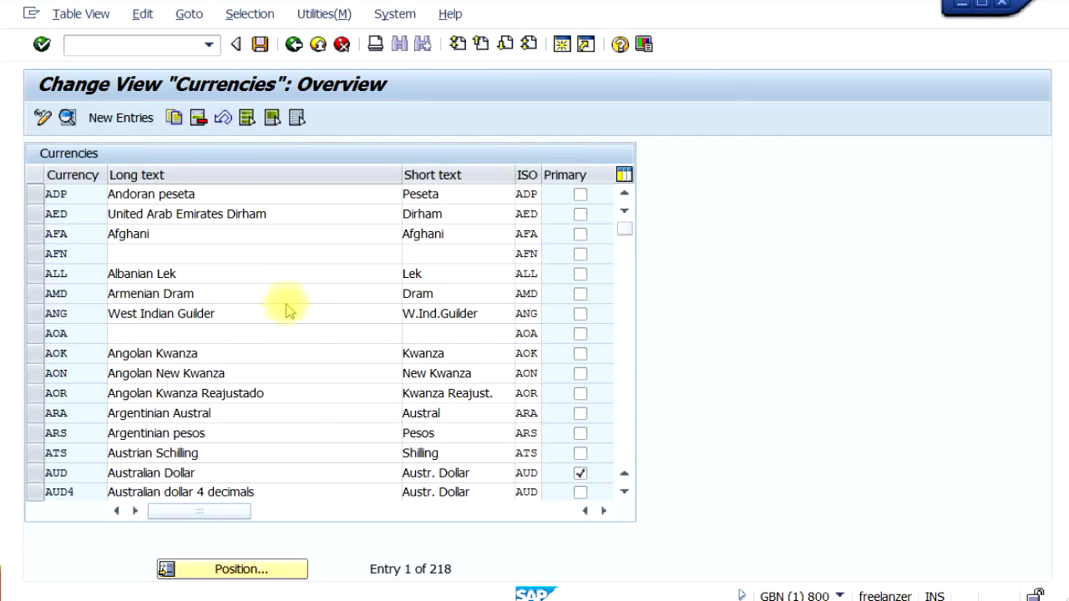
left_click(293, 47)
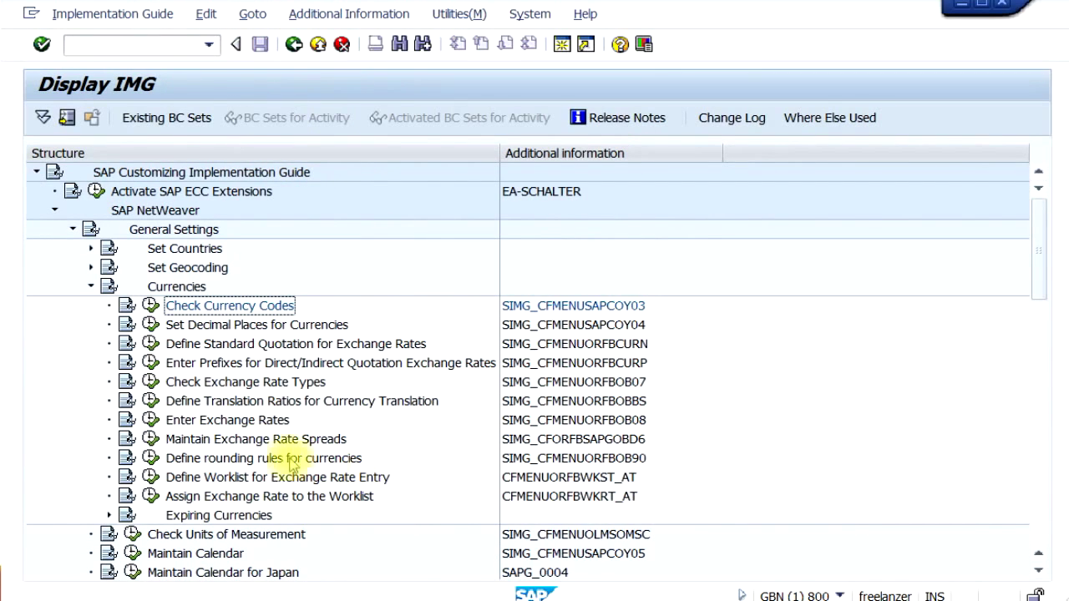
Review the currency translation ratios table, accepting the warning to continue, and return to the implementation guide.
left_click(150, 401)
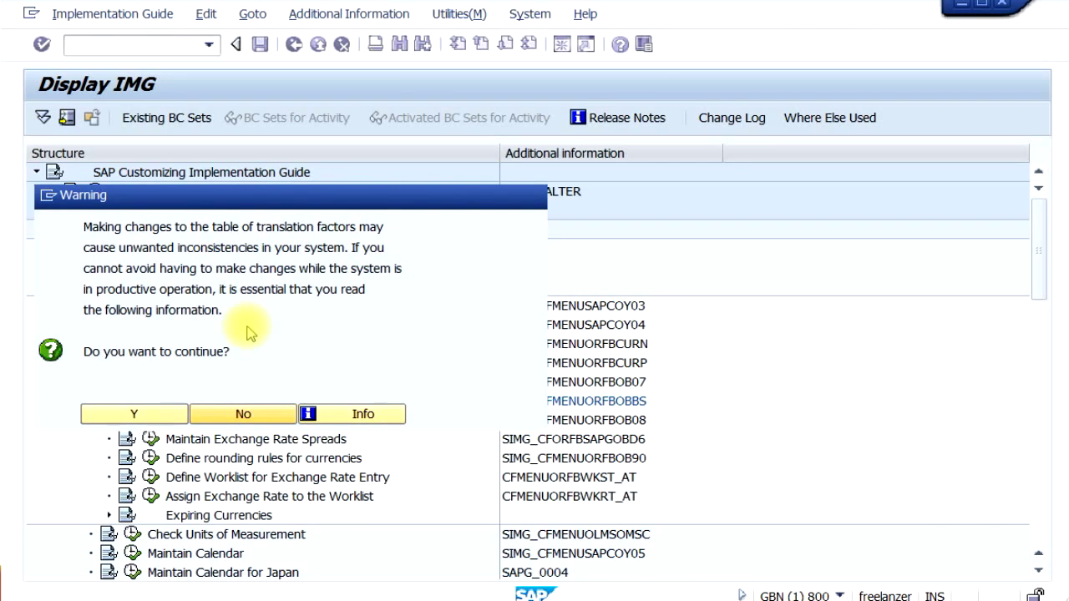
left_click_drag(355, 198, 608, 268)
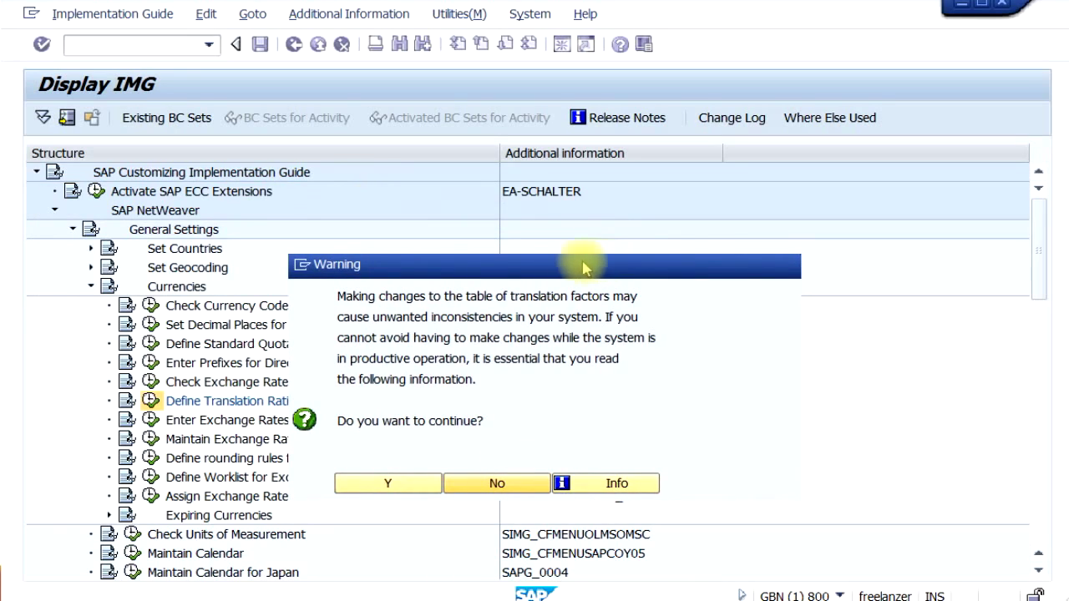
left_click(399, 484)
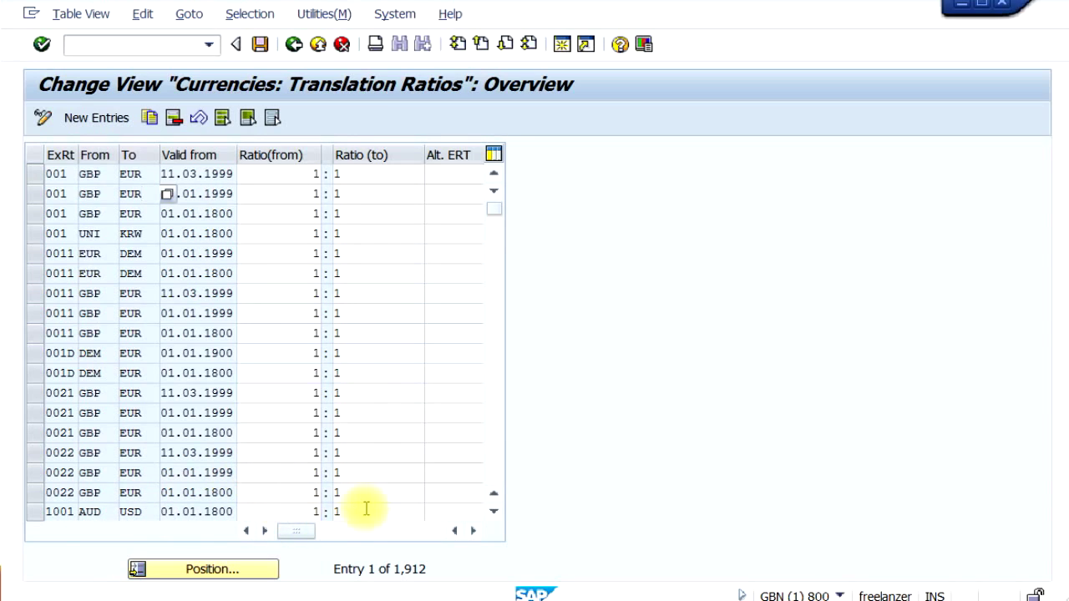
left_click(294, 44)
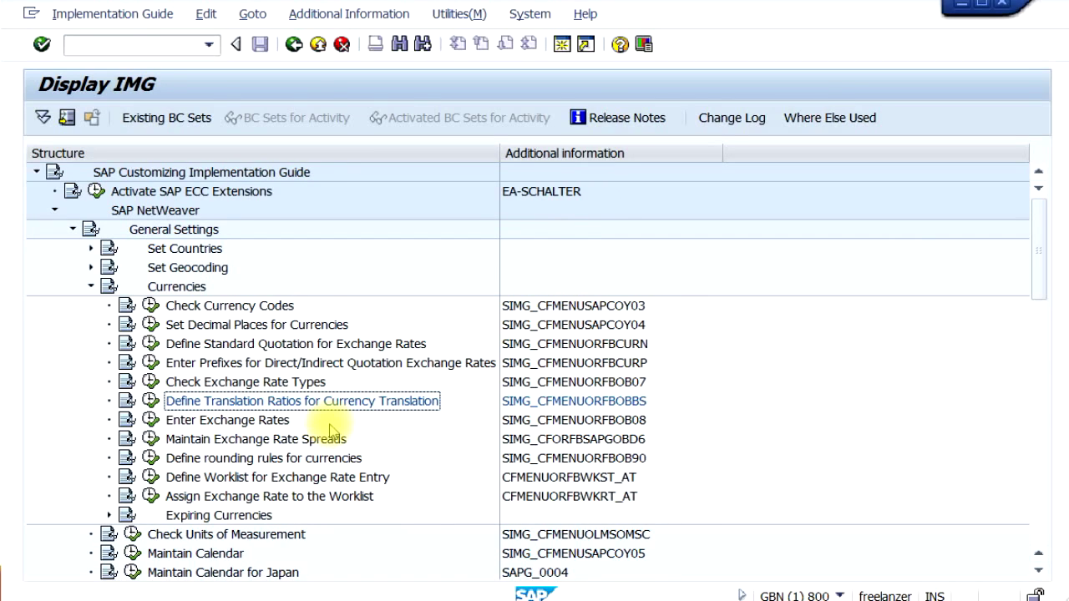
Start a new entry in Enter Exchange Rates with exchange rate type M, checking that type in the list of possible rate types.
left_click(150, 423)
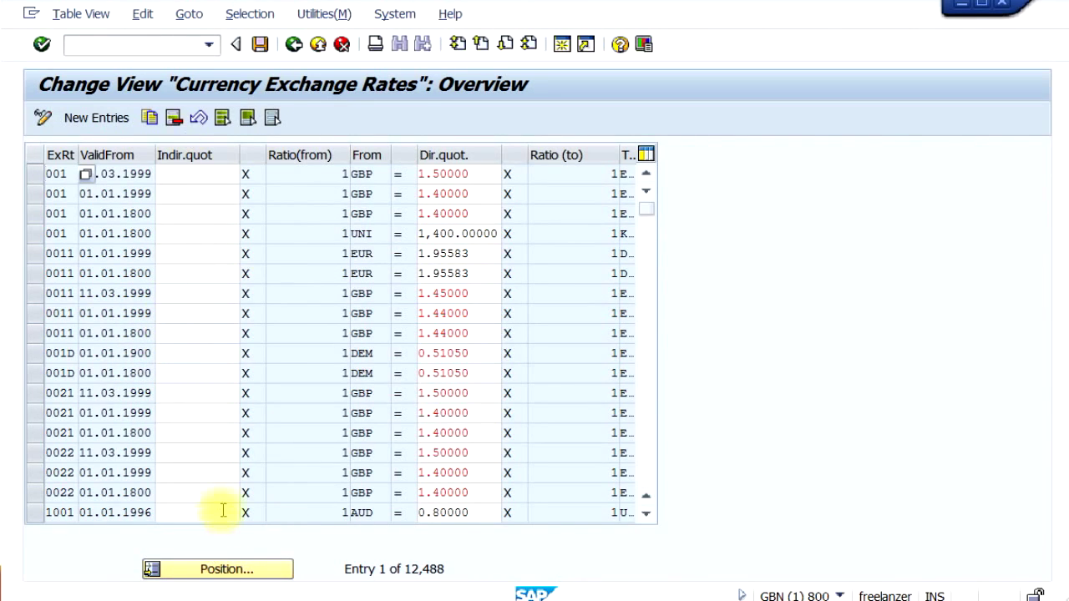
left_click(111, 120)
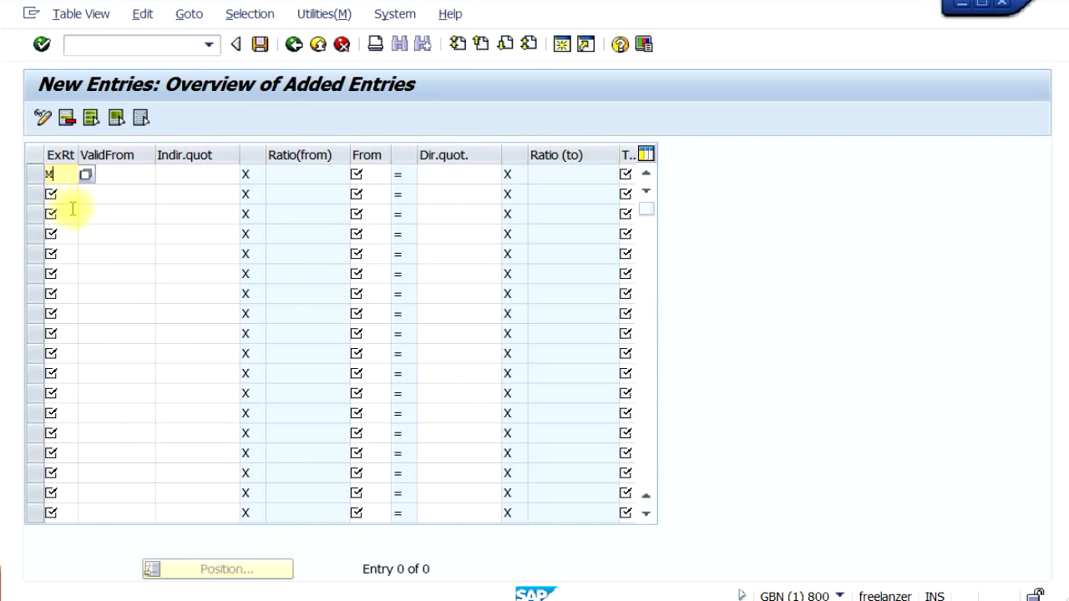
left_click(87, 176)
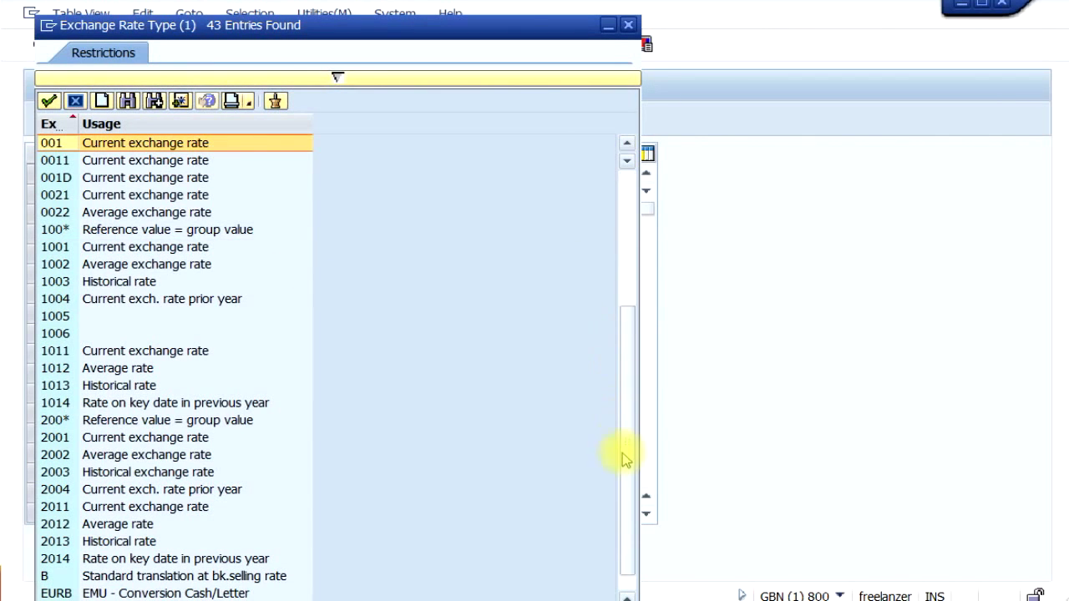
scroll(626, 484, "down", 5)
left_click(144, 563)
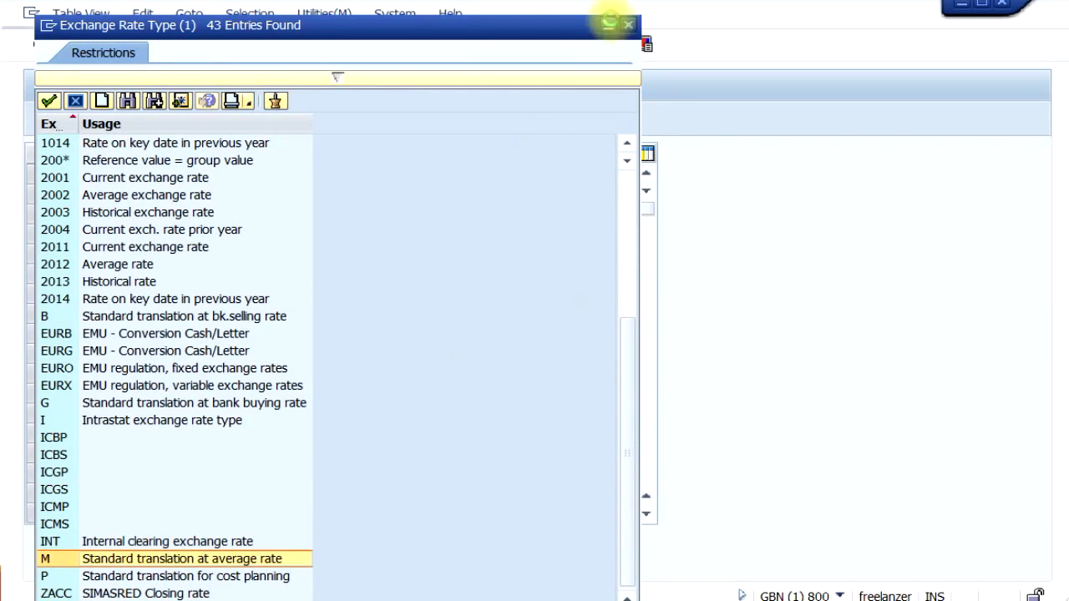
left_click(628, 27)
Set the entry's valid-from date to 31.03.2016, from-currency to AUD and to-currency to USD, narrowing the direct quotation and ratio columns.
left_click(115, 174)
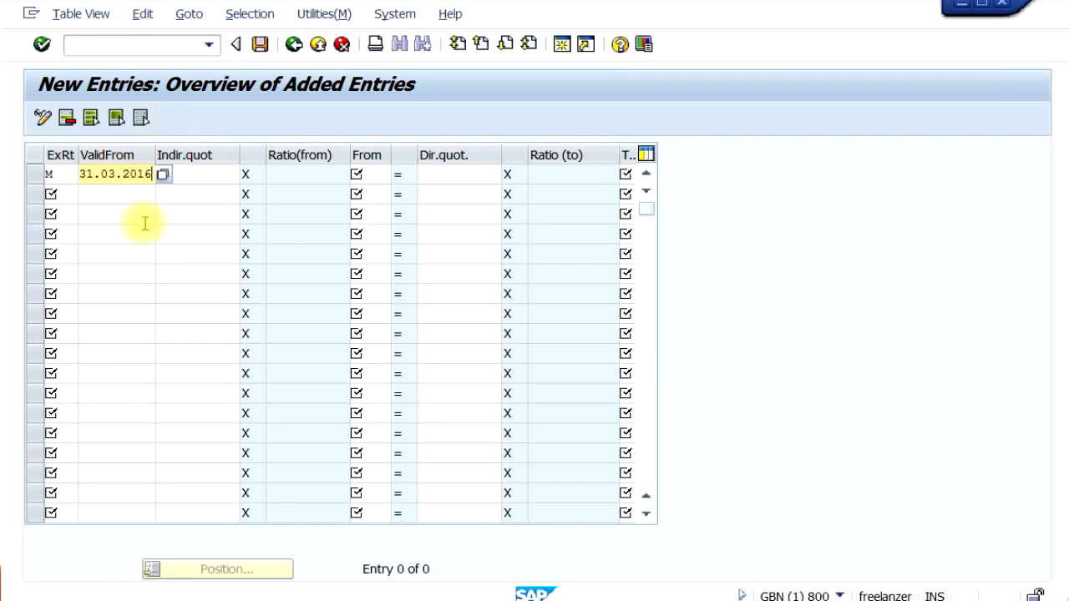
left_click(233, 174)
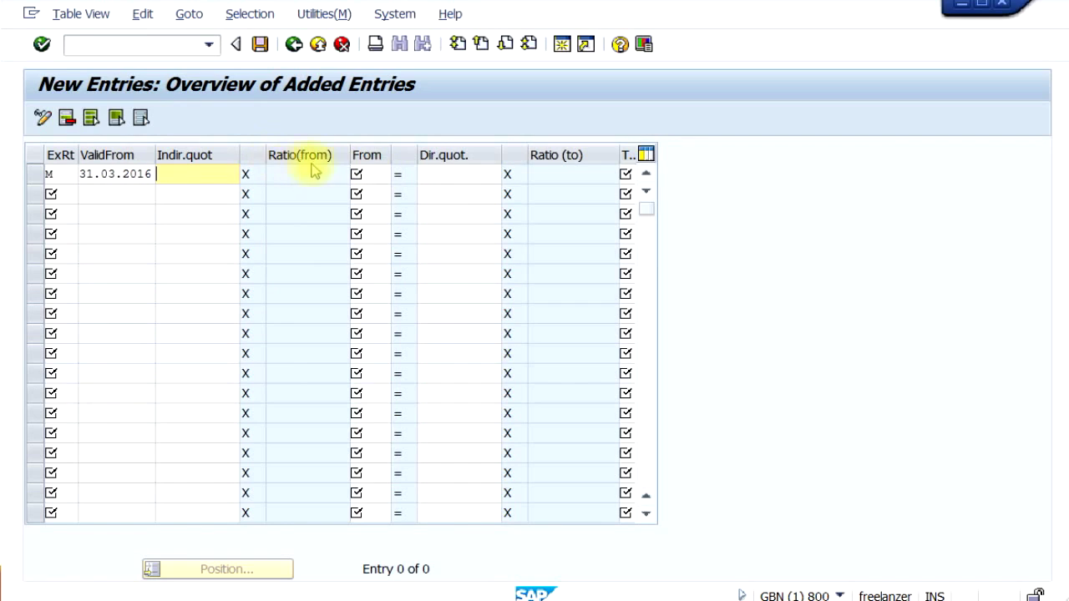
left_click(354, 176)
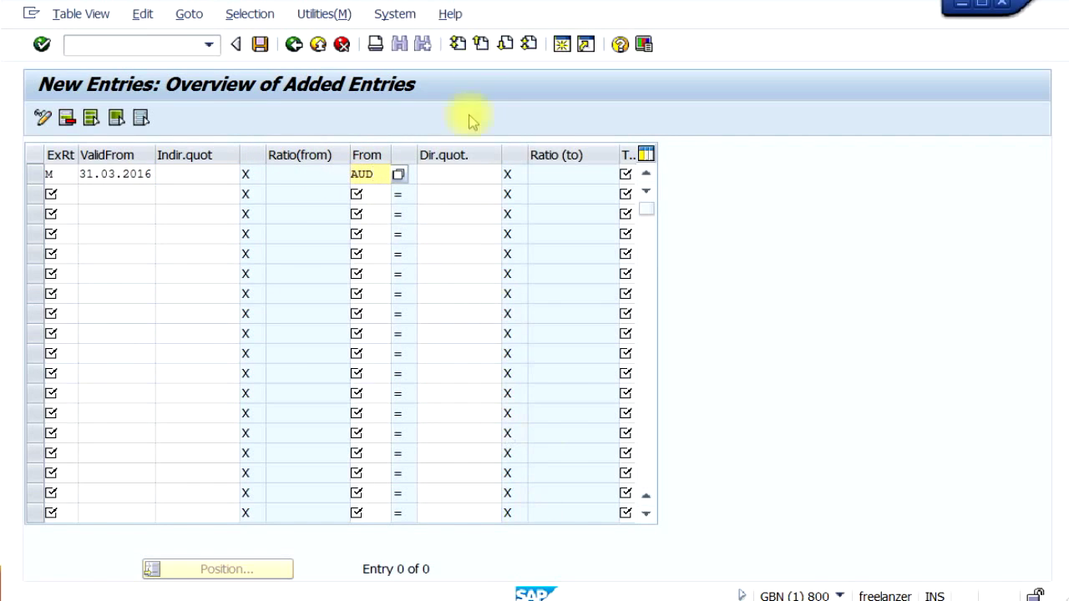
left_click_drag(499, 167, 451, 155)
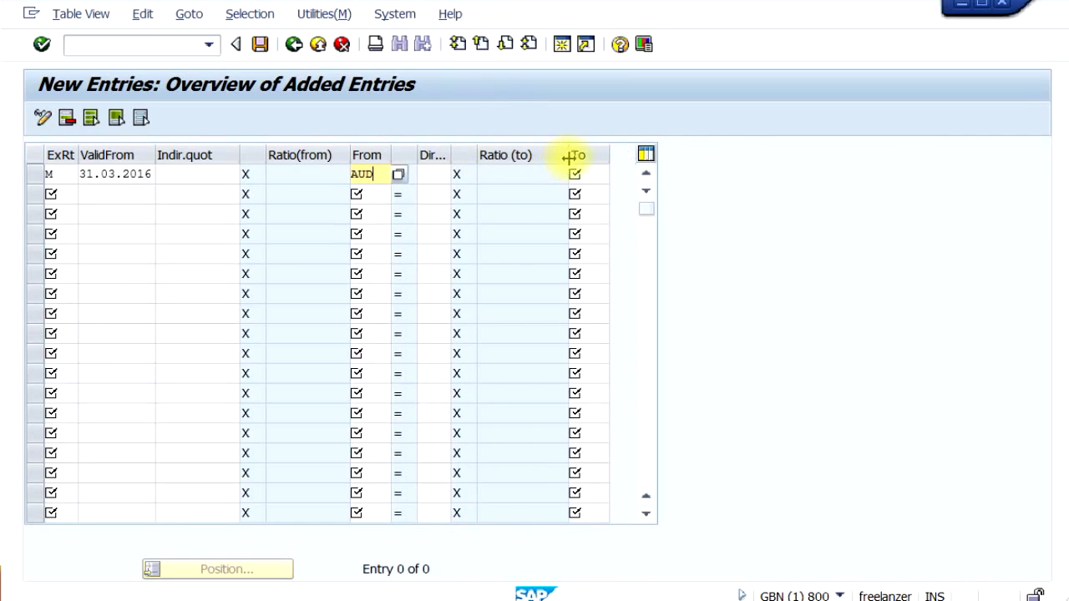
left_click_drag(568, 162, 533, 160)
left_click(547, 173)
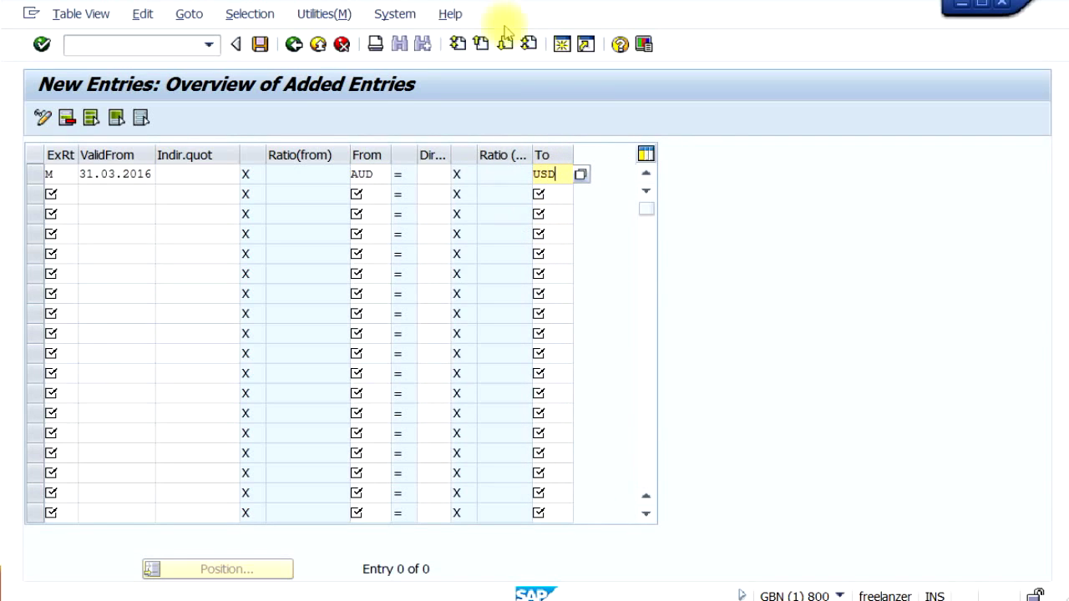
Enter 0.74 as the AUD to USD direct quotation, validate the entry and widen the quotation column slightly.
left_click(436, 177)
type("0.74")
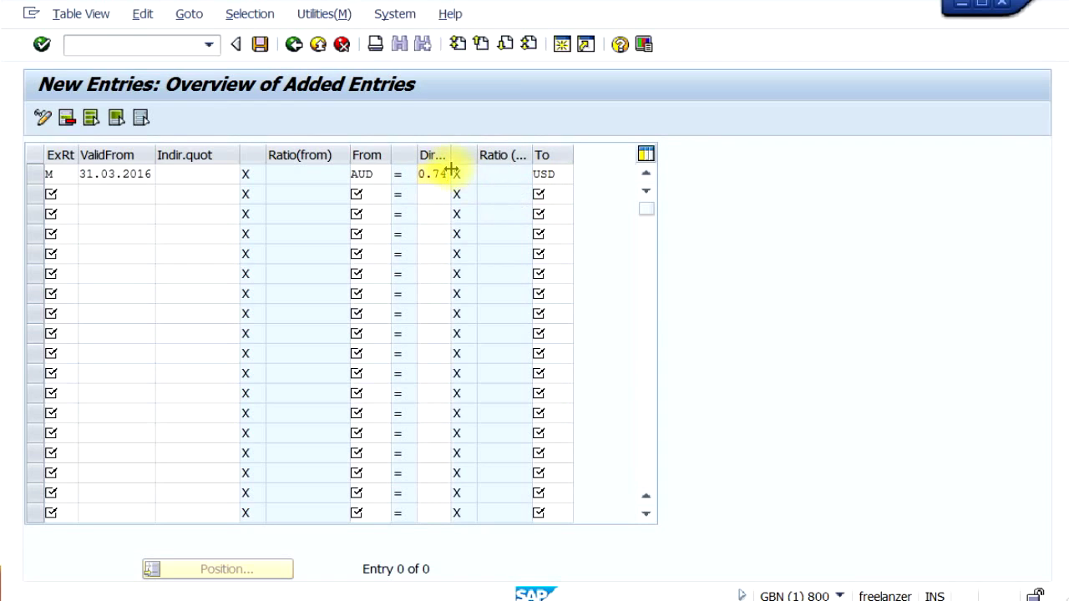
key("Return")
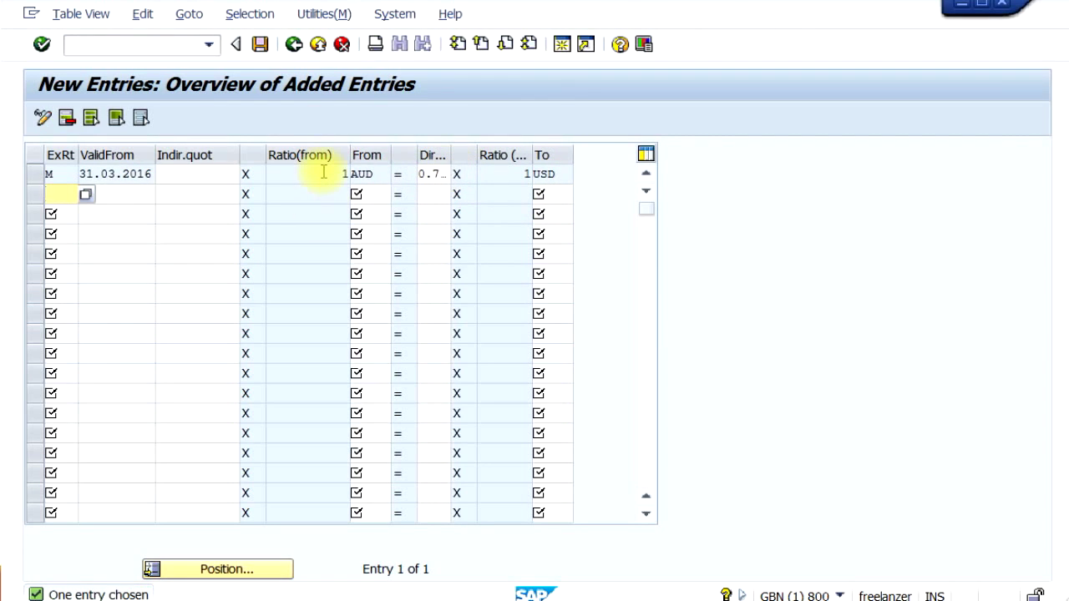
left_click_drag(449, 157, 465, 155)
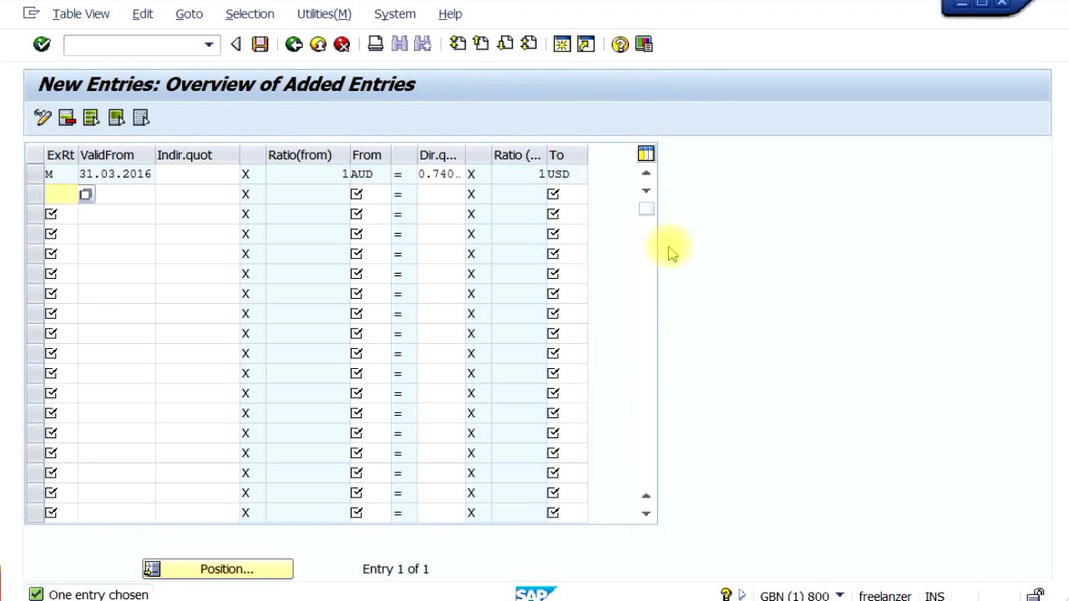
Save the new exchange rate under the Z123 Create Company Code customizing request and return to the implementation guide.
left_click(259, 44)
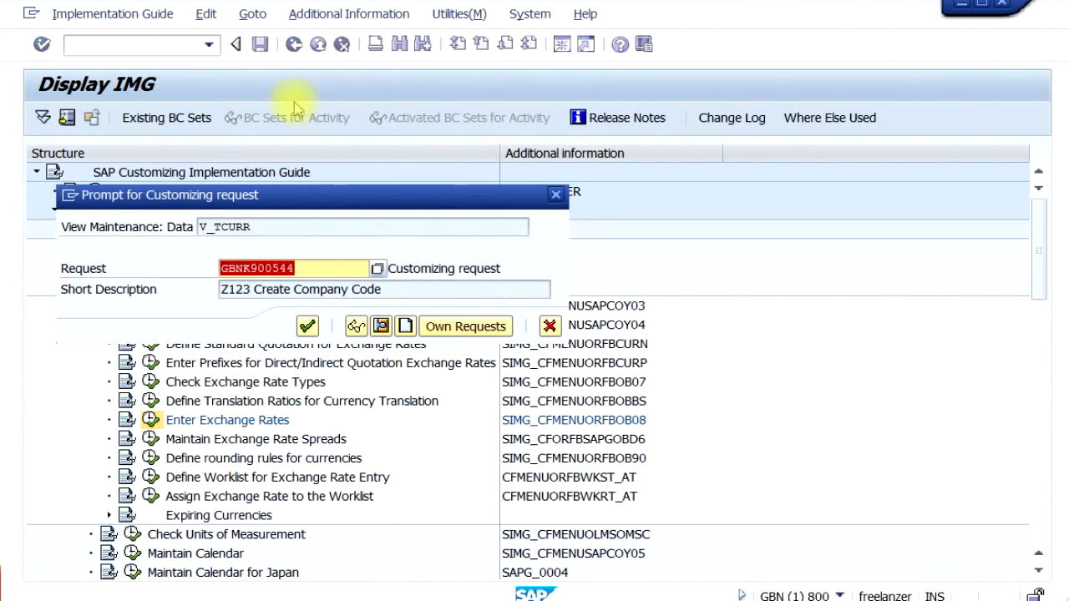
left_click(308, 326)
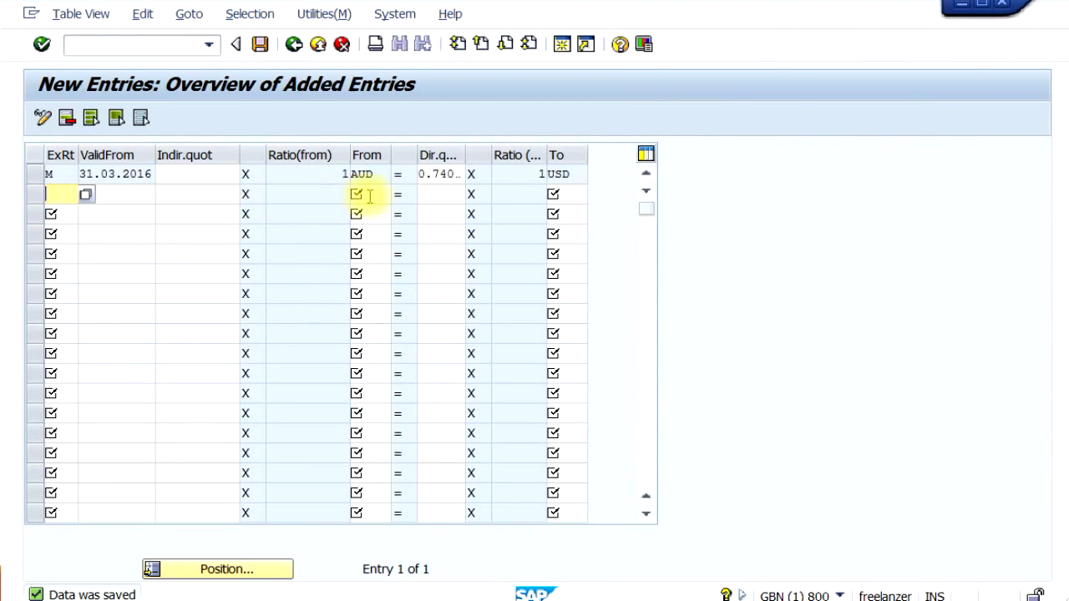
left_click(295, 45)
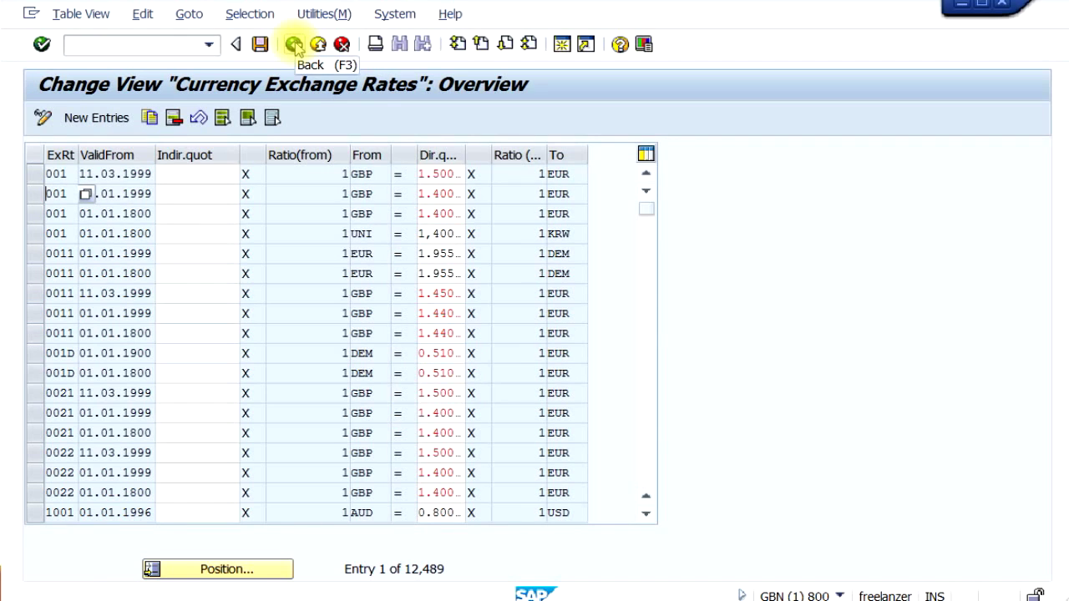
left_click(295, 45)
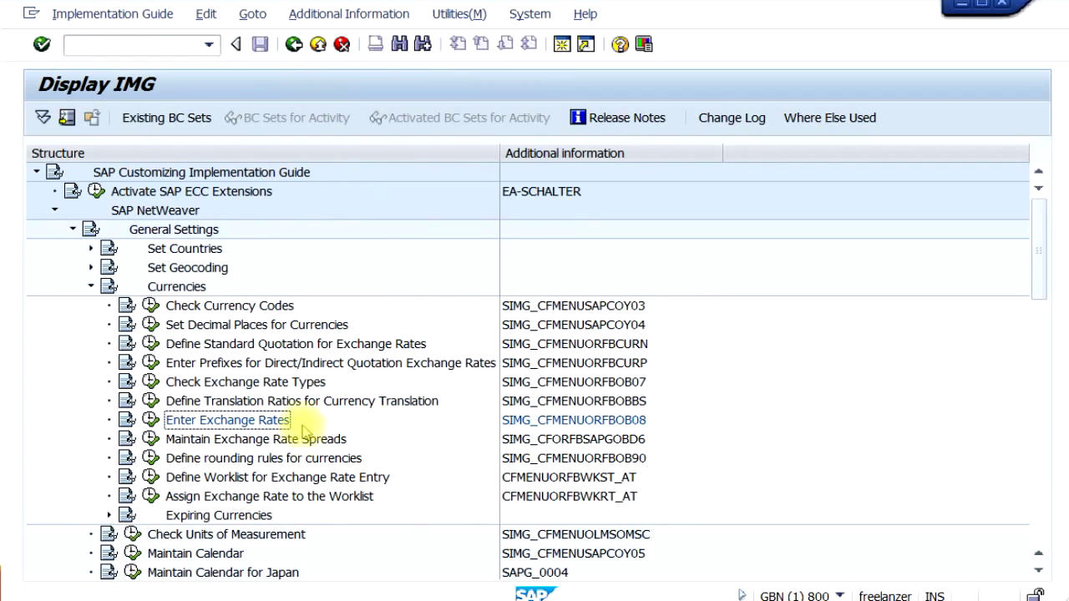
Open the Currency Exchange Rates view by transaction code in a new session, look at its blank new-entries table and exit to SAP Easy Access.
left_click(558, 45)
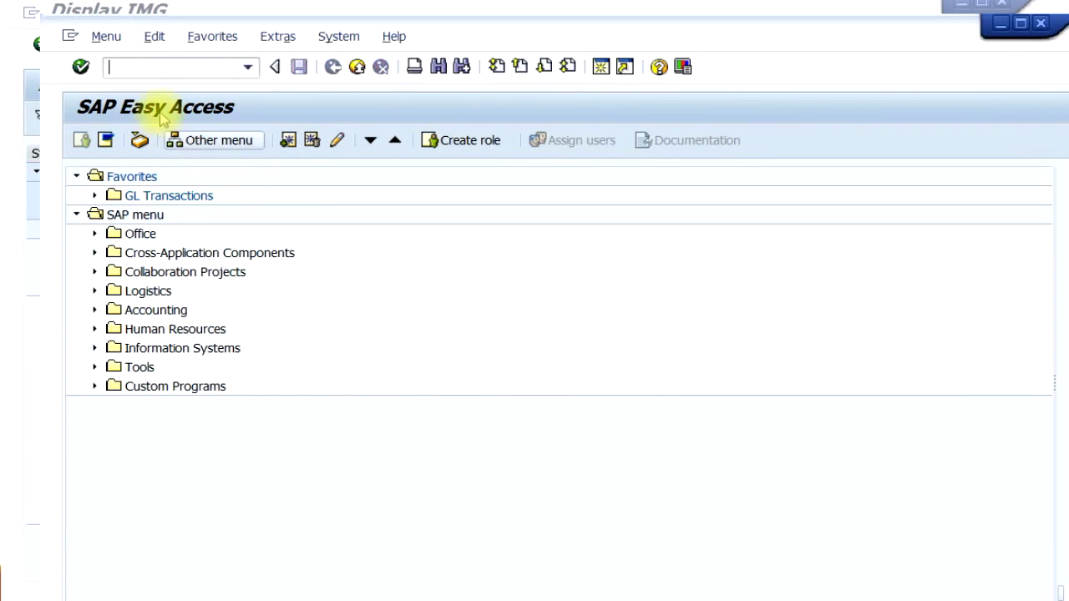
type("F")
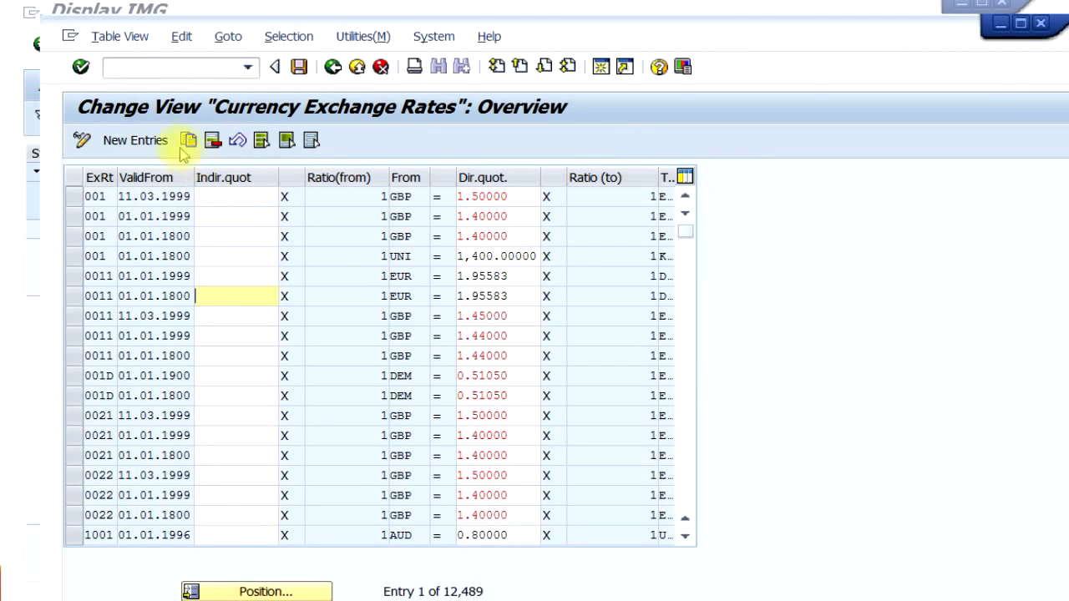
left_click(148, 141)
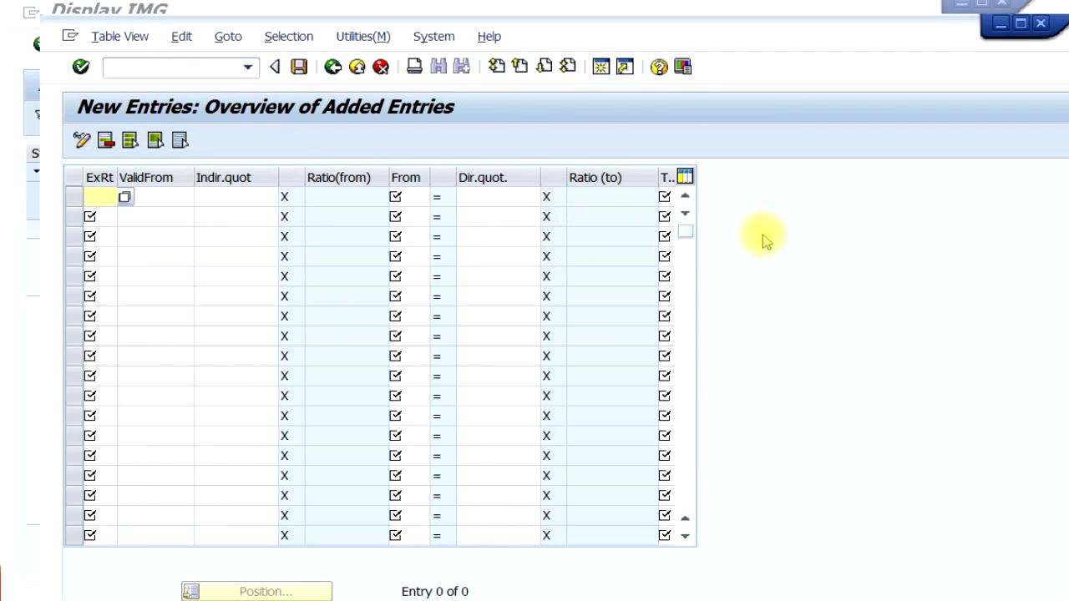
left_click(109, 200)
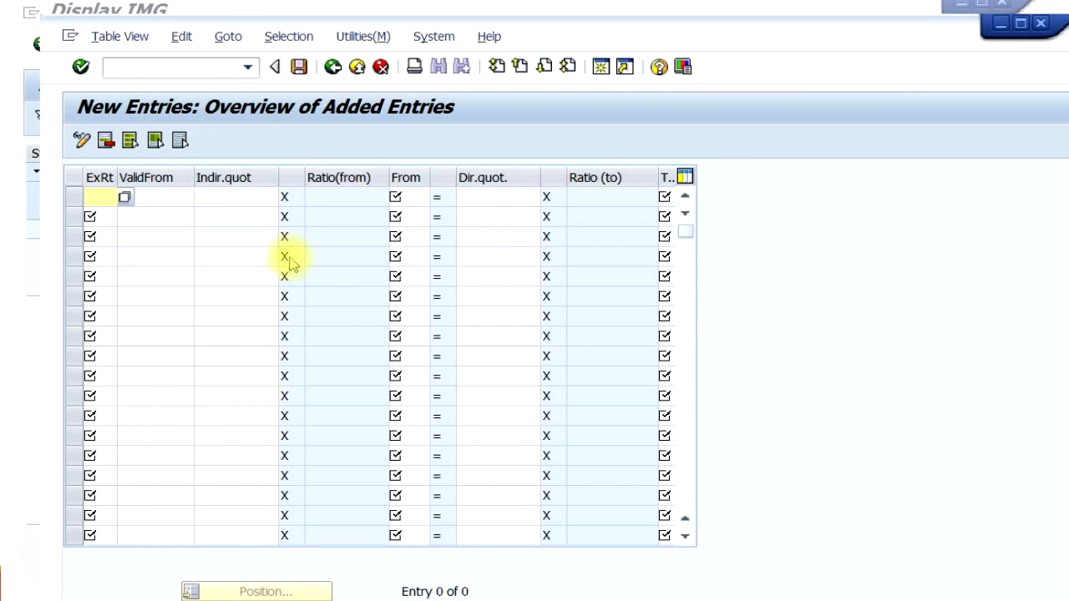
left_click(380, 66)
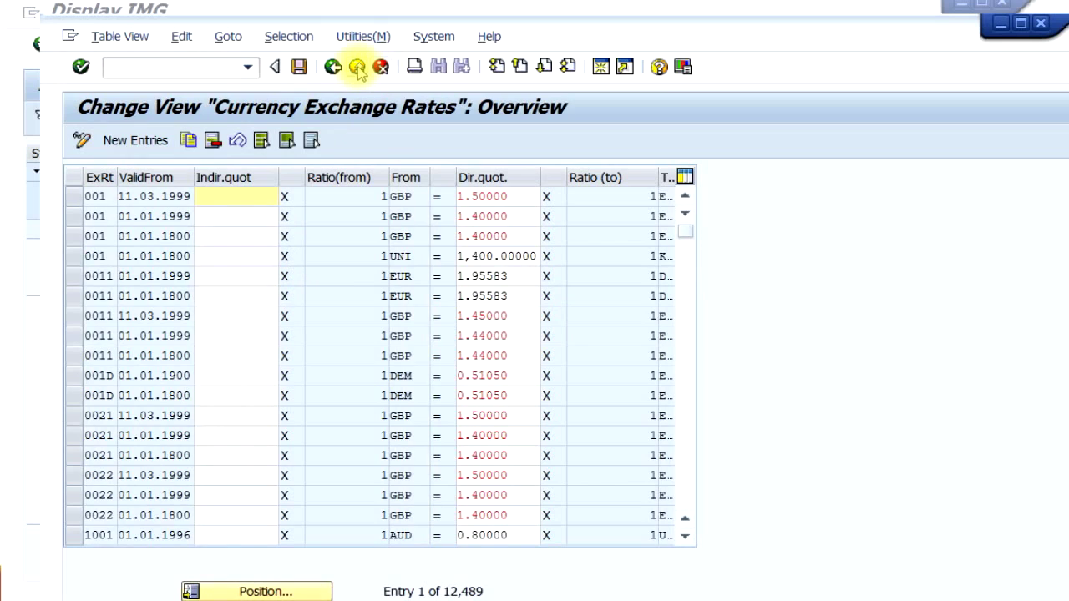
left_click(358, 67)
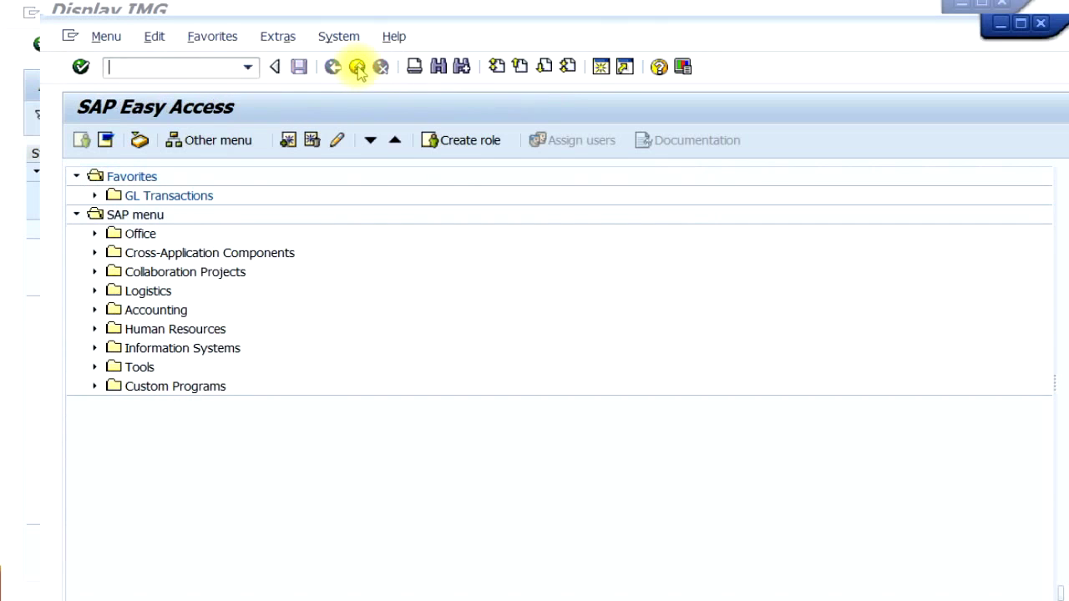